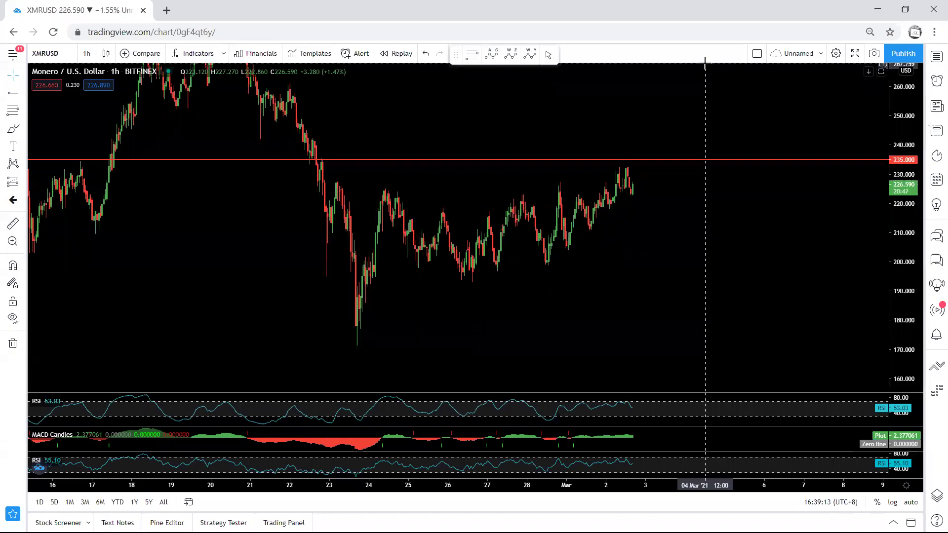
# Sketch a freehand path along the price swings from 27 February to 2 March, and erase it.
pyautogui.moveTo(766, 259); pyautogui.dragTo(717, 250)
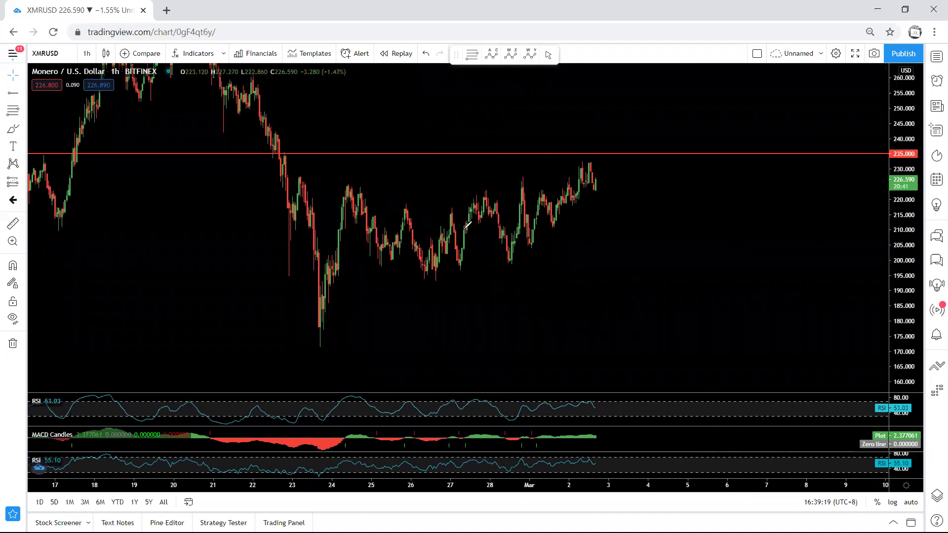
pyautogui.moveTo(467, 218)
pyautogui.mouseDown()
pyautogui.moveTo(496, 200)
pyautogui.moveTo(551, 202)
pyautogui.moveTo(590, 173)
pyautogui.mouseUp()
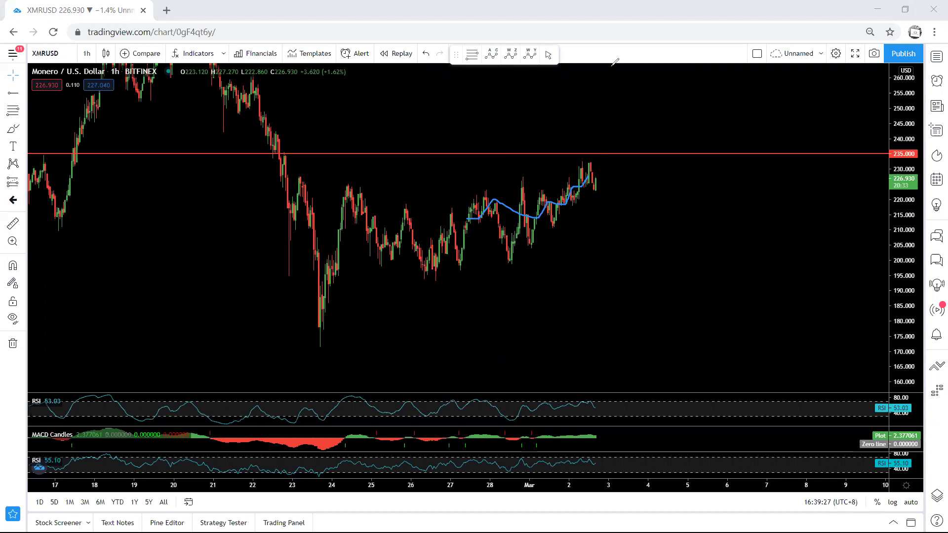
pyautogui.hotkey('ctrl', 'z')
# Mark the swing highs of 24 February, 28 February and 1 March, sketch curves rising to the latest high, and clear the strokes.
pyautogui.moveTo(544, 193)
pyautogui.mouseDown()
pyautogui.moveTo(546, 222)
pyautogui.moveTo(550, 190)
pyautogui.moveTo(592, 165)
pyautogui.mouseUp()
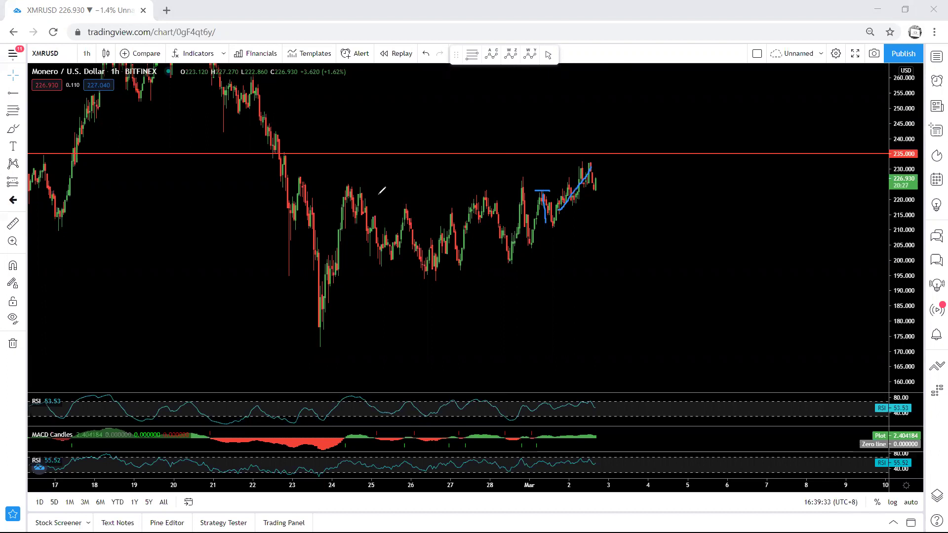
pyautogui.moveTo(342, 183); pyautogui.dragTo(351, 183)
pyautogui.moveTo(518, 175); pyautogui.dragTo(525, 176)
pyautogui.moveTo(438, 263)
pyautogui.mouseDown()
pyautogui.moveTo(511, 246)
pyautogui.moveTo(577, 174)
pyautogui.mouseUp()
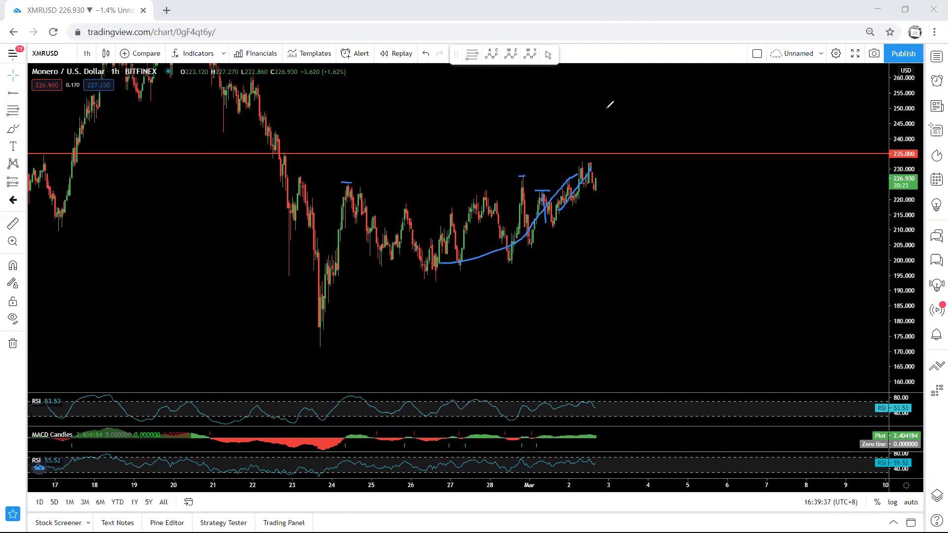
pyautogui.press('Delete')
# Sketch a stepped rise through the 235 line to about 243 with an arrow falling to about 199, and erase both.
pyautogui.moveTo(459, 238)
pyautogui.mouseDown()
pyautogui.moveTo(511, 249)
pyautogui.moveTo(601, 159)
pyautogui.moveTo(648, 130)
pyautogui.mouseUp()
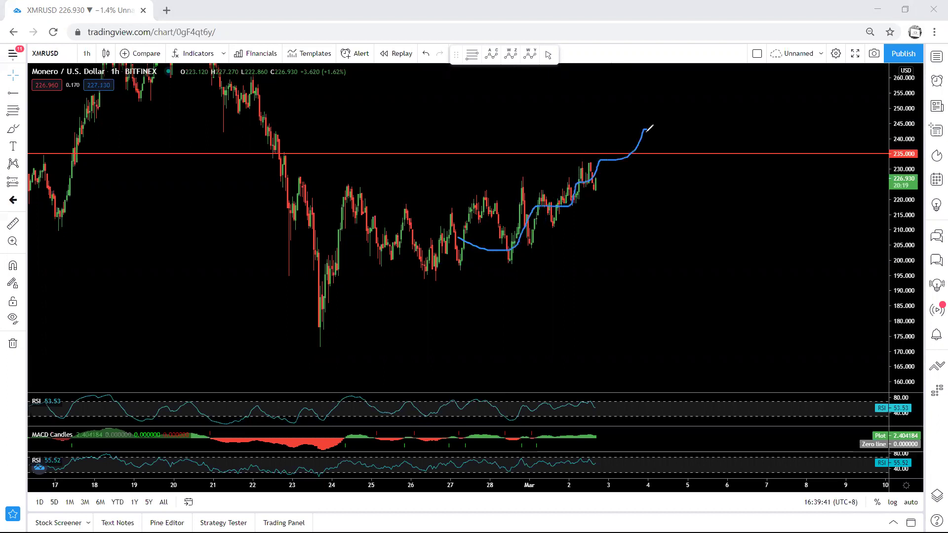
pyautogui.moveTo(645, 127)
pyautogui.mouseDown()
pyautogui.moveTo(675, 244)
pyautogui.moveTo(666, 257)
pyautogui.mouseUp()
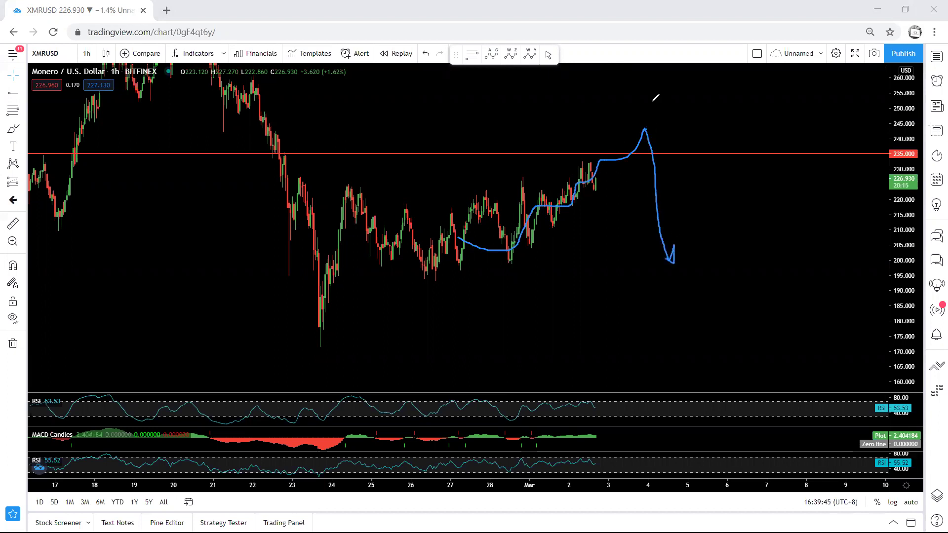
pyautogui.hotkey('ctrl', 'z')
pyautogui.hotkey('ctrl', 'z')
# Sketch a pullback from the latest high and a path rising above the 235 line, and clear both strokes.
pyautogui.moveTo(591, 162)
pyautogui.mouseDown()
pyautogui.moveTo(647, 204)
pyautogui.moveTo(662, 190)
pyautogui.mouseUp()
pyautogui.moveTo(579, 191)
pyautogui.mouseDown()
pyautogui.moveTo(629, 210)
pyautogui.moveTo(668, 126)
pyautogui.moveTo(676, 134)
pyautogui.mouseUp()
pyautogui.press('Delete')
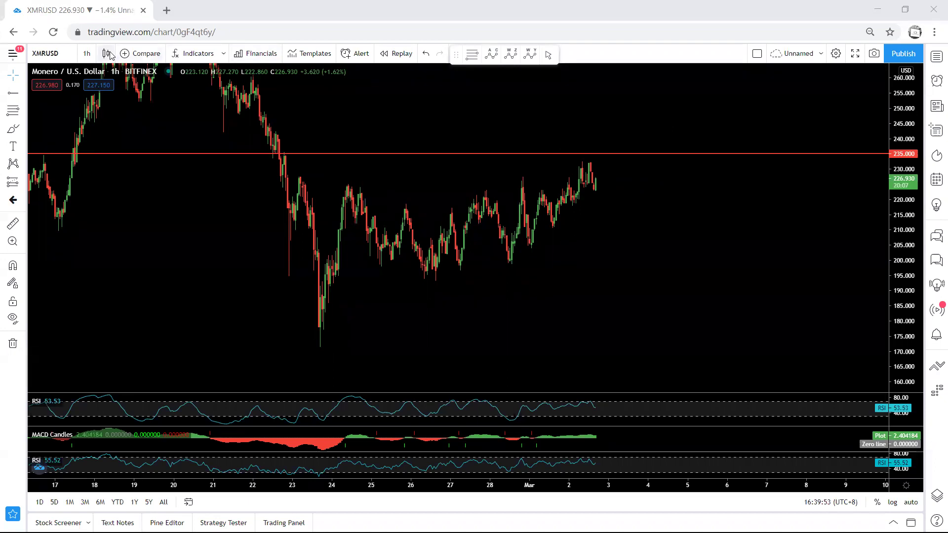
# Switch the chart to the daily interval and compress the price scale to view both the 235 and 291 resistance lines.
pyautogui.click(87, 53)
pyautogui.click(95, 300)
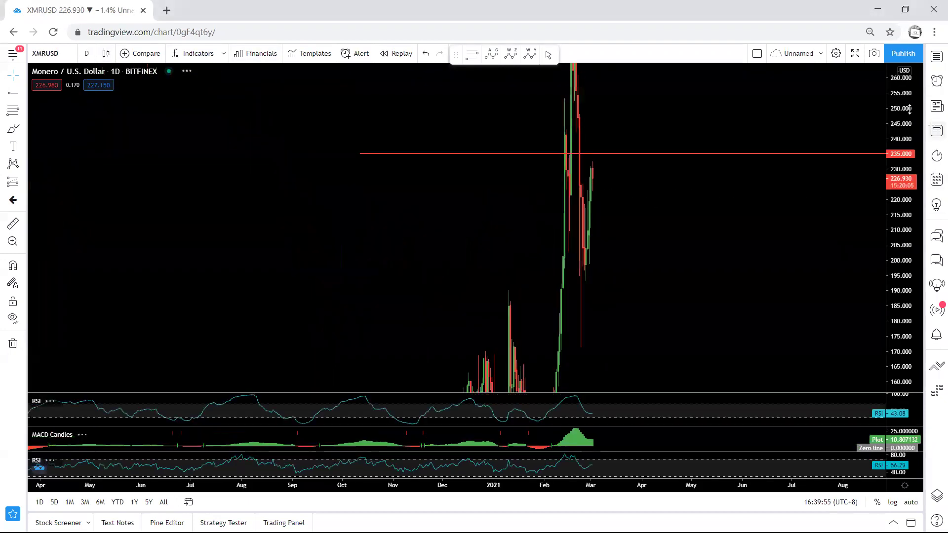
pyautogui.doubleClick(908, 109)
pyautogui.moveTo(908, 108); pyautogui.dragTo(909, 156)
pyautogui.moveTo(785, 223); pyautogui.dragTo(709, 238)
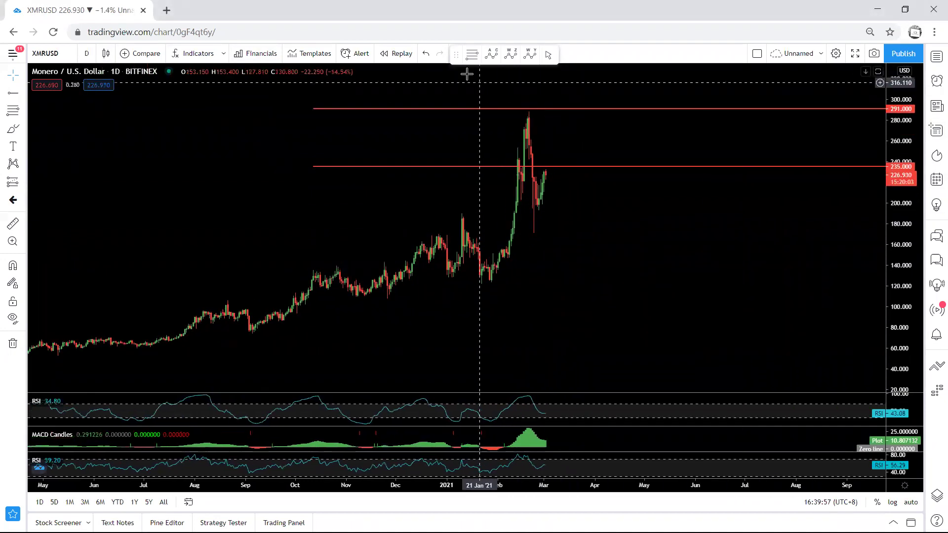
# Sketch the drop from the February high, a pullback at the 235 line and an arrow up towards 291, and clear the strokes.
pyautogui.moveTo(538, 207)
pyautogui.mouseDown()
pyautogui.moveTo(547, 168)
pyautogui.moveTo(567, 178)
pyautogui.moveTo(593, 113)
pyautogui.moveTo(593, 122)
pyautogui.mouseUp()
pyautogui.moveTo(529, 123)
pyautogui.mouseDown()
pyautogui.moveTo(537, 199)
pyautogui.moveTo(575, 165)
pyautogui.moveTo(591, 126)
pyautogui.mouseUp()
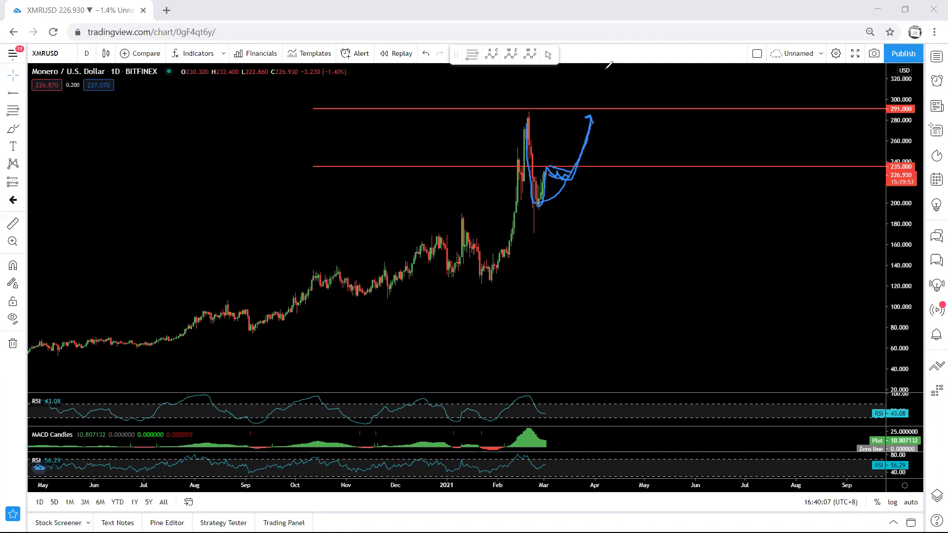
pyautogui.press('Delete')
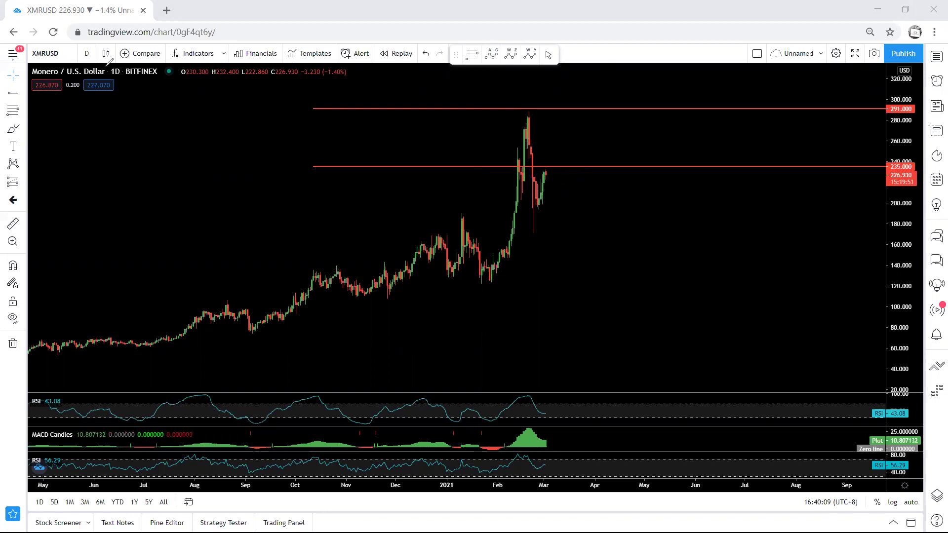
# On the 4-hour chart, sketch a stepped climb past 235 to about 263, mark the peak below 291, and clear the strokes.
pyautogui.click(86, 53)
pyautogui.click(96, 266)
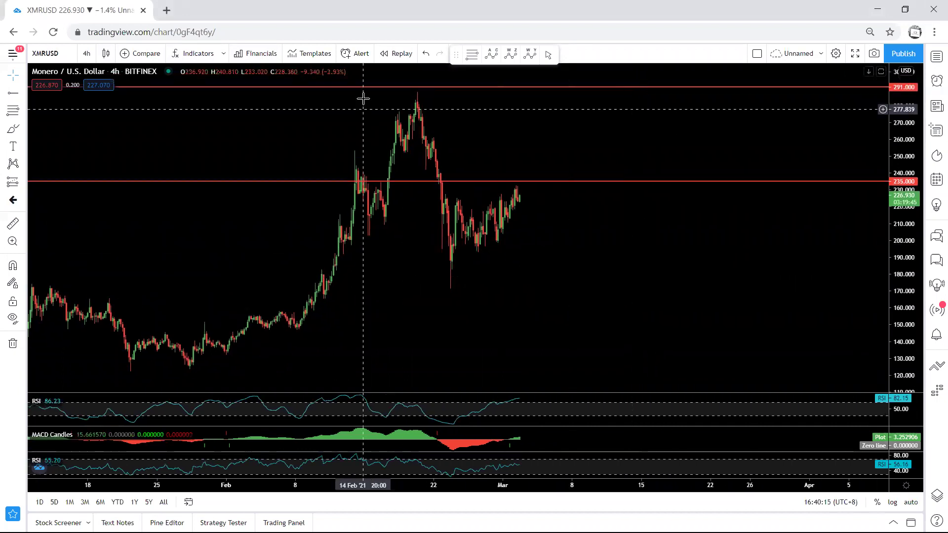
pyautogui.moveTo(471, 239); pyautogui.dragTo(519, 192)
pyautogui.moveTo(476, 236); pyautogui.dragTo(592, 131)
pyautogui.moveTo(410, 91); pyautogui.dragTo(517, 92)
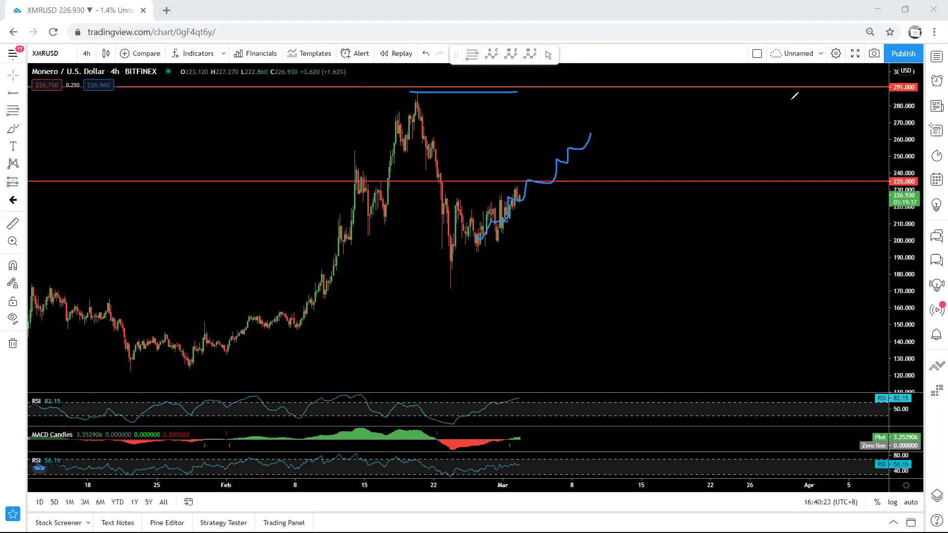
pyautogui.hotkey('ctrl', 'shift', '7')
pyautogui.moveTo(473, 233); pyautogui.dragTo(519, 195)
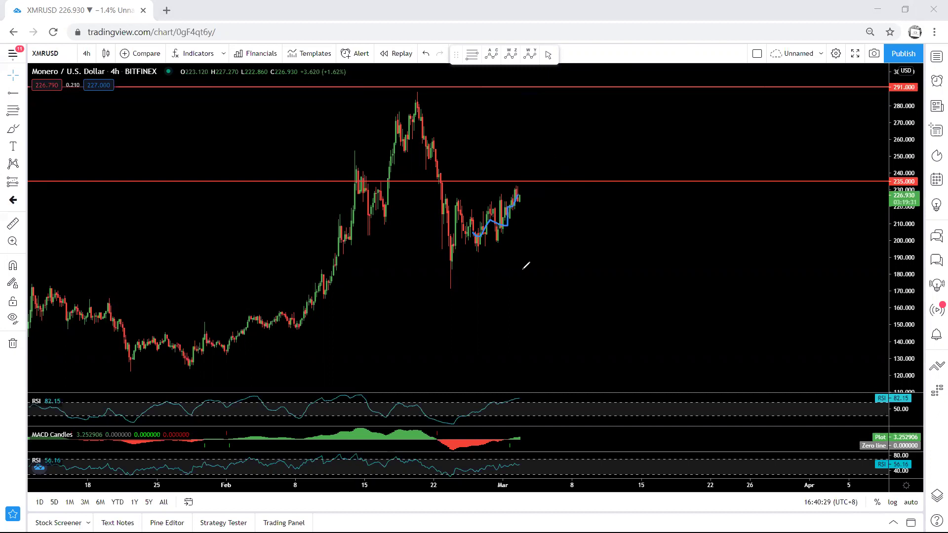
pyautogui.hotkey('ctrl', 'z')
# Switch the chart to the 1-hour interval and bring the recent candles below the 235 line into view.
pyautogui.click(86, 54)
pyautogui.click(97, 216)
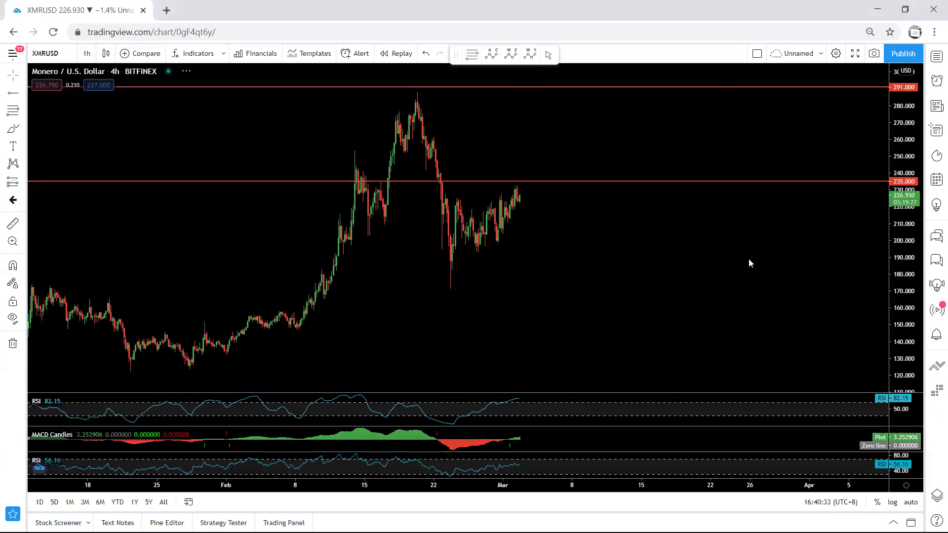
pyautogui.moveTo(527, 280); pyautogui.dragTo(545, 266)
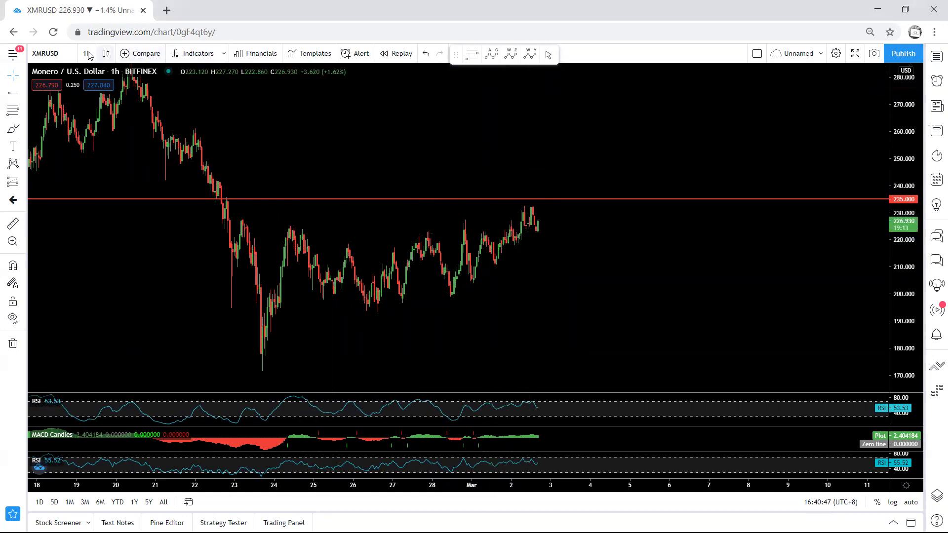
# Draw a trend line from the 28 February low under the rising lows up to about 240, and delete it.
pyautogui.click(25, 96)
pyautogui.click(69, 93)
pyautogui.click(454, 299)
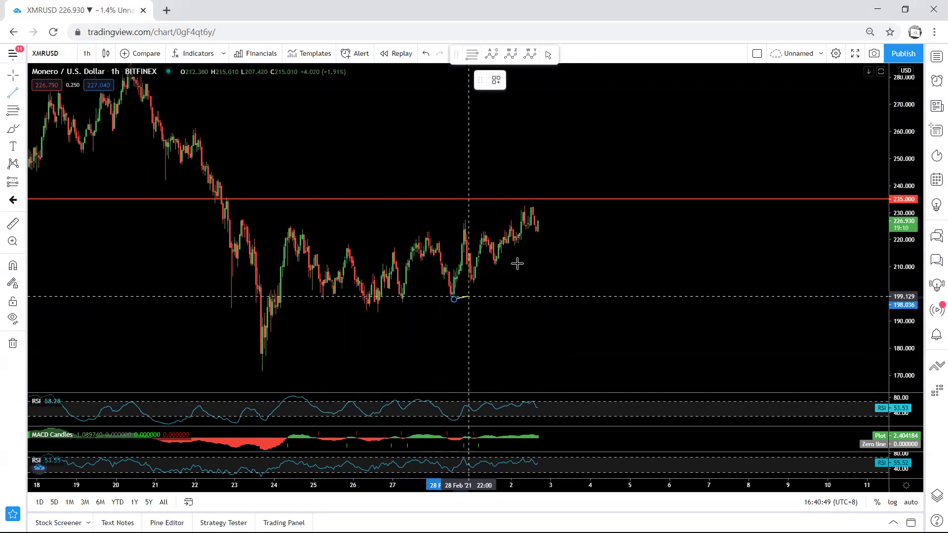
pyautogui.click(602, 185)
pyautogui.click(565, 168)
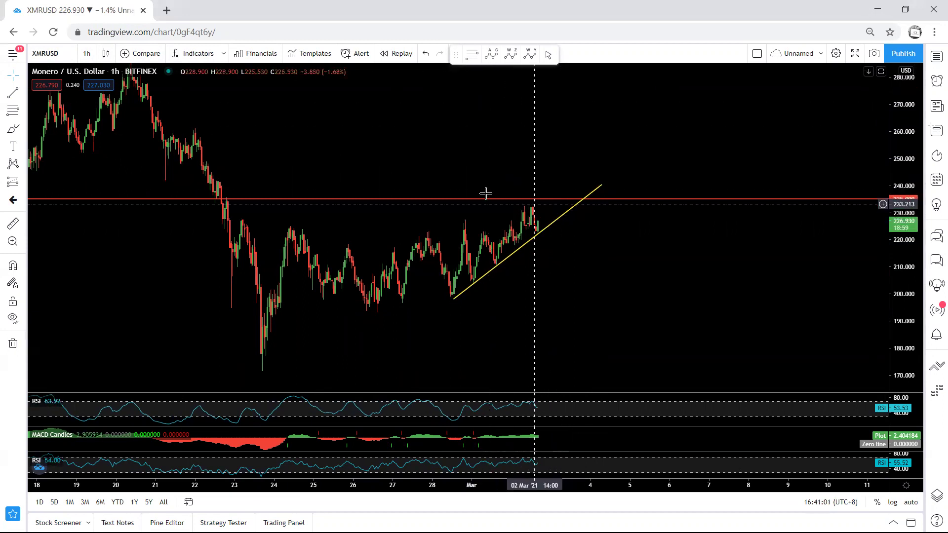
pyautogui.click(559, 223)
pyautogui.press('Delete')
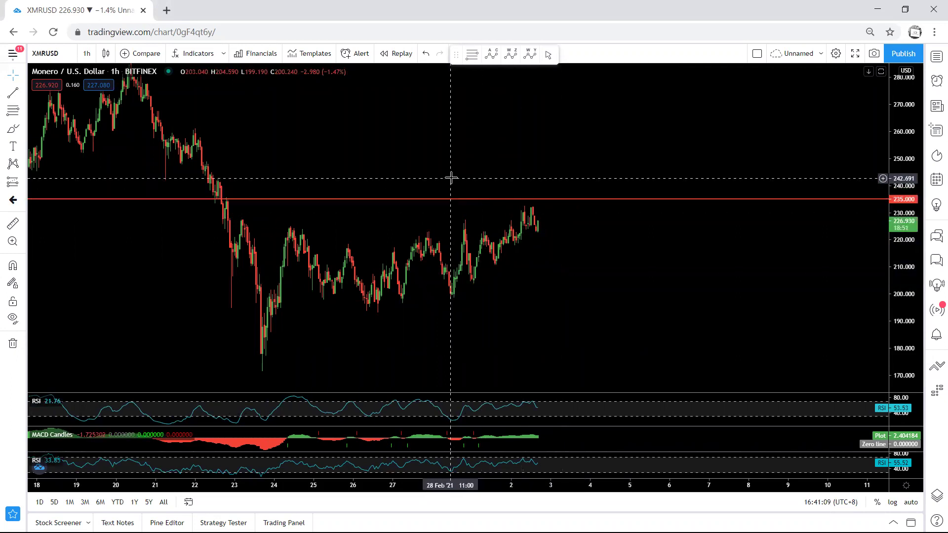
# Sketch a reversal at the 235 line falling to about 196 and a stepped breakout rising to about 258, clearing each.
pyautogui.moveTo(443, 288)
pyautogui.mouseDown()
pyautogui.moveTo(548, 200)
pyautogui.moveTo(556, 211)
pyautogui.mouseUp()
pyautogui.moveTo(582, 299)
pyautogui.mouseDown()
pyautogui.moveTo(594, 290)
pyautogui.moveTo(577, 303)
pyautogui.mouseUp()
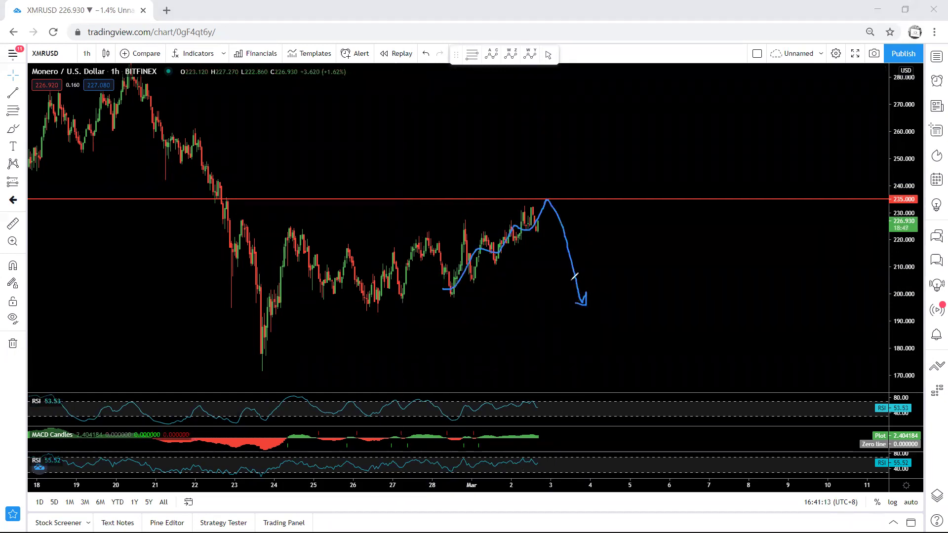
pyautogui.hotkey('ctrl', 'shift', '7')
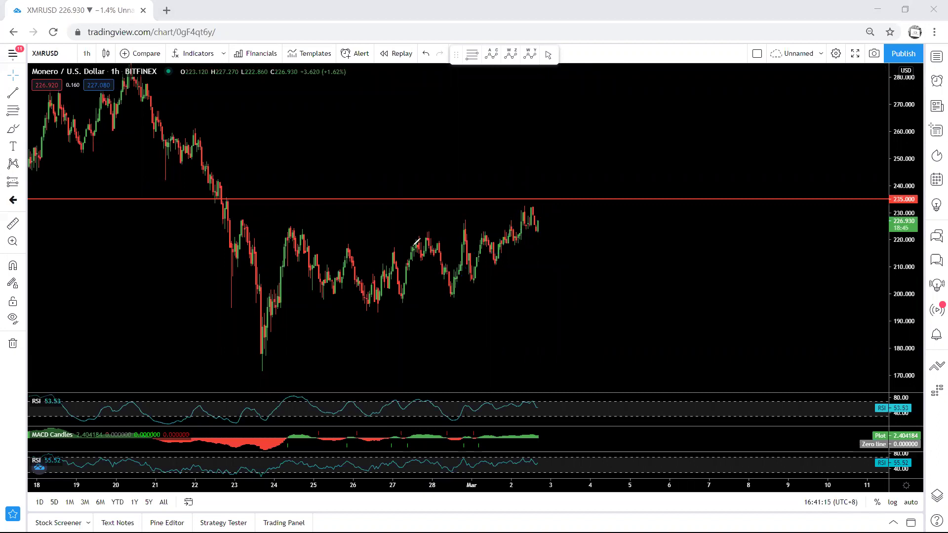
pyautogui.moveTo(446, 271)
pyautogui.mouseDown()
pyautogui.moveTo(573, 196)
pyautogui.moveTo(631, 137)
pyautogui.mouseUp()
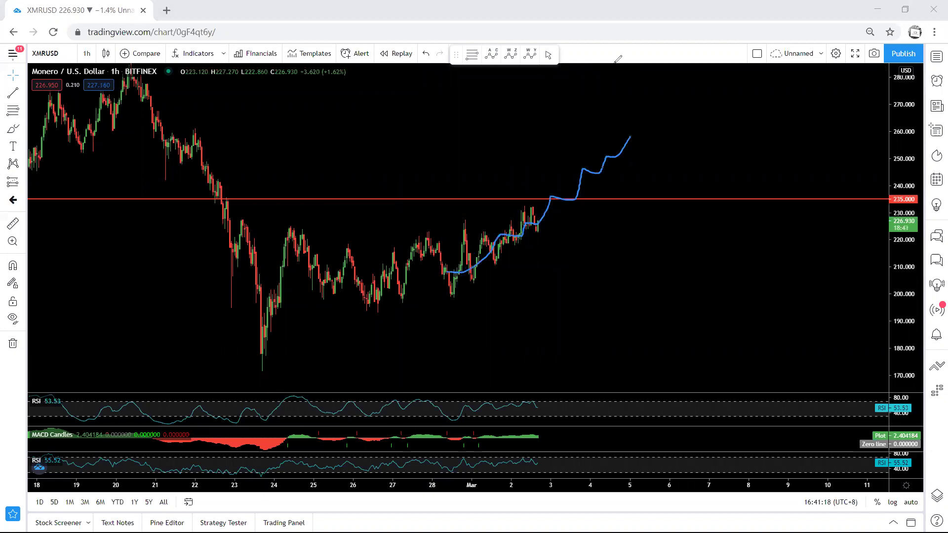
pyautogui.press('Escape')
# On the 4-hour chart, sketch a stepped climb to about 274, mark the February peak below 291, and clear the strokes.
pyautogui.click(87, 53)
pyautogui.click(96, 267)
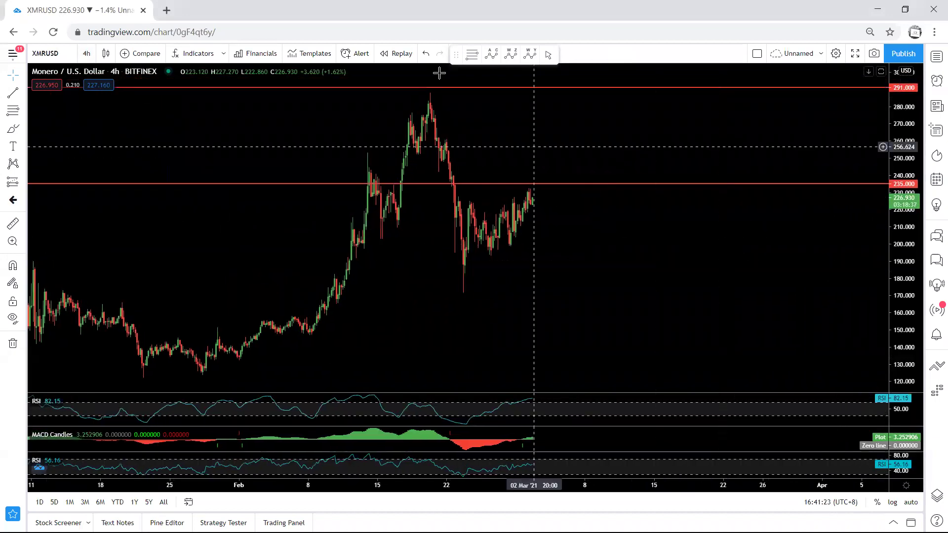
pyautogui.moveTo(525, 196); pyautogui.dragTo(623, 117)
pyautogui.moveTo(412, 92); pyautogui.dragTo(482, 89)
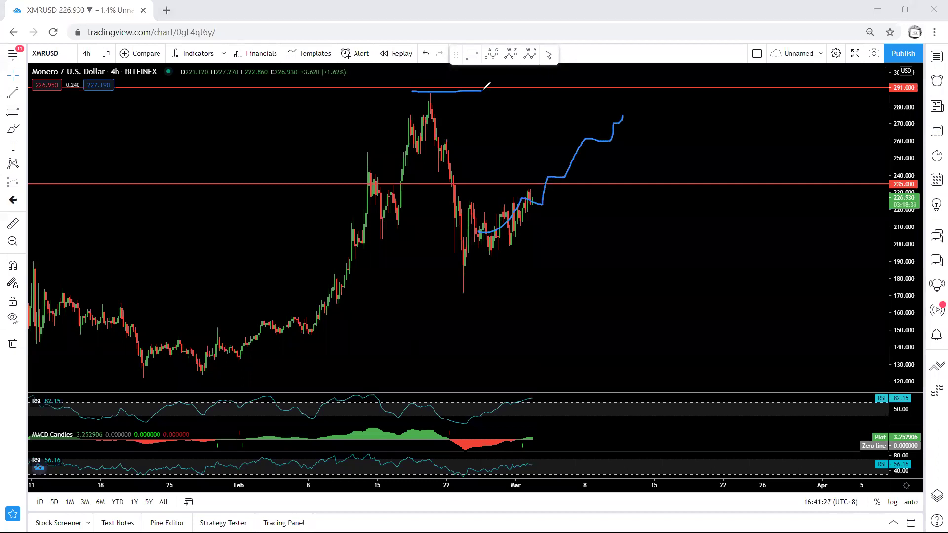
pyautogui.press('e')
# Sketch a stepped rise to about 240 followed by an arrow down to about 205, and clear it.
pyautogui.moveTo(482, 243)
pyautogui.mouseDown()
pyautogui.moveTo(548, 178)
pyautogui.moveTo(576, 235)
pyautogui.moveTo(564, 230)
pyautogui.moveTo(571, 227)
pyautogui.mouseUp()
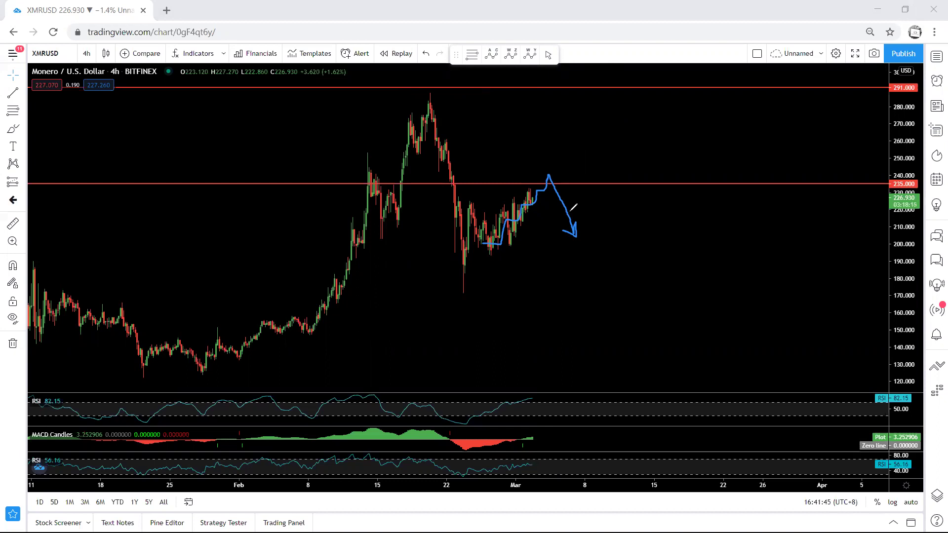
pyautogui.press('Escape')
pyautogui.moveTo(274, 114); pyautogui.dragTo(275, 131)
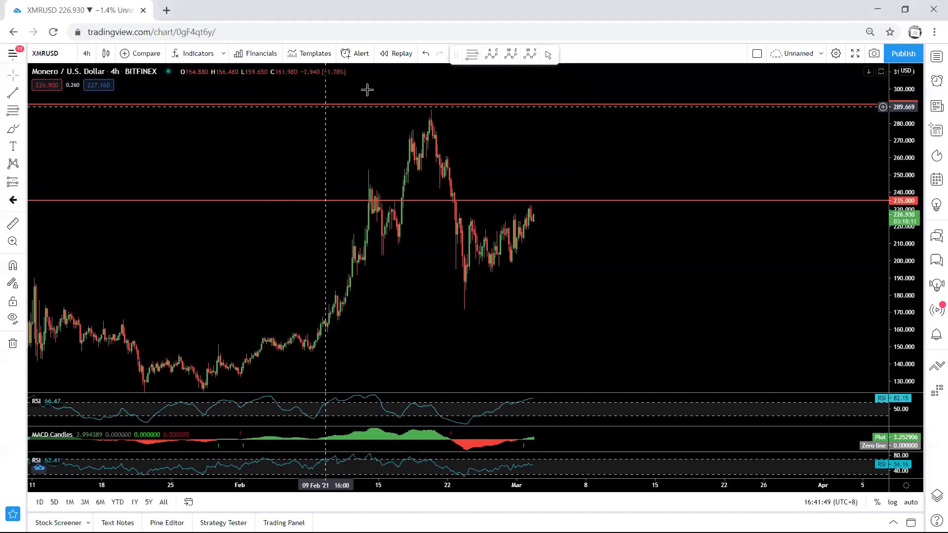
# Outline the consolidation range since late February and sketch a dip to its base with an arrow up to about 260, clearing all strokes.
pyautogui.hotkey('ctrl', '2')
pyautogui.click(362, 78)
pyautogui.moveTo(490, 257)
pyautogui.mouseDown()
pyautogui.moveTo(496, 262)
pyautogui.moveTo(533, 206)
pyautogui.mouseUp()
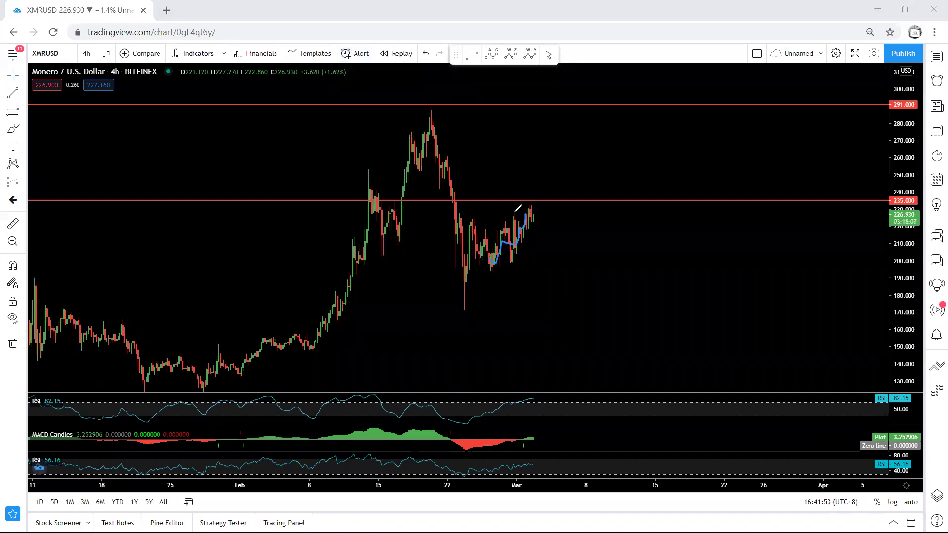
pyautogui.hotkey('ctrl', 'z')
pyautogui.moveTo(509, 251); pyautogui.dragTo(533, 212)
pyautogui.moveTo(476, 227)
pyautogui.mouseDown()
pyautogui.moveTo(488, 253)
pyautogui.moveTo(523, 220)
pyautogui.moveTo(538, 226)
pyautogui.moveTo(546, 265)
pyautogui.moveTo(511, 212)
pyautogui.moveTo(521, 213)
pyautogui.mouseUp()
pyautogui.moveTo(495, 274)
pyautogui.mouseDown()
pyautogui.moveTo(538, 272)
pyautogui.moveTo(579, 165)
pyautogui.mouseUp()
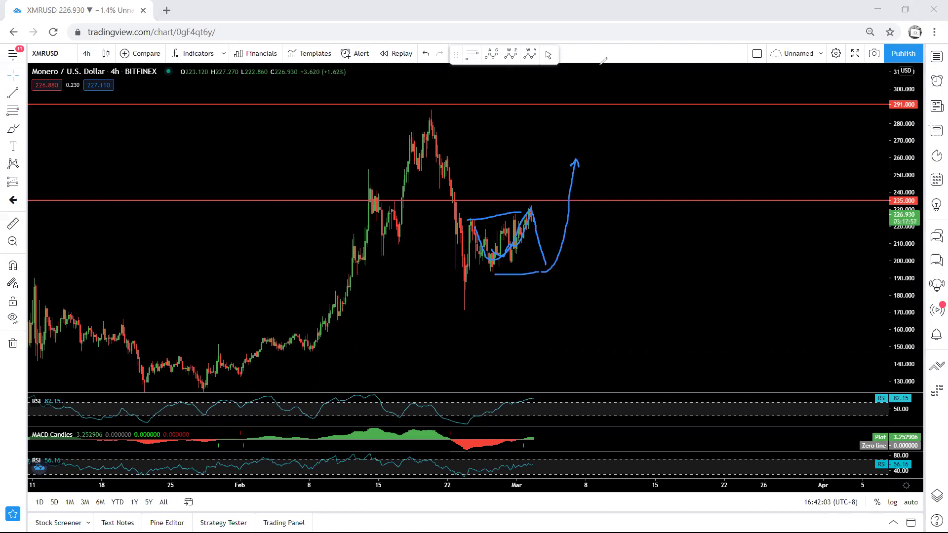
pyautogui.hotkey('ctrl', 'shift', '7')
# Sketch a reversal above 235 falling to about 203 and a falling flag breaking upward to about 264, clearing each.
pyautogui.moveTo(527, 214)
pyautogui.mouseDown()
pyautogui.moveTo(547, 194)
pyautogui.moveTo(563, 251)
pyautogui.moveTo(567, 245)
pyautogui.mouseUp()
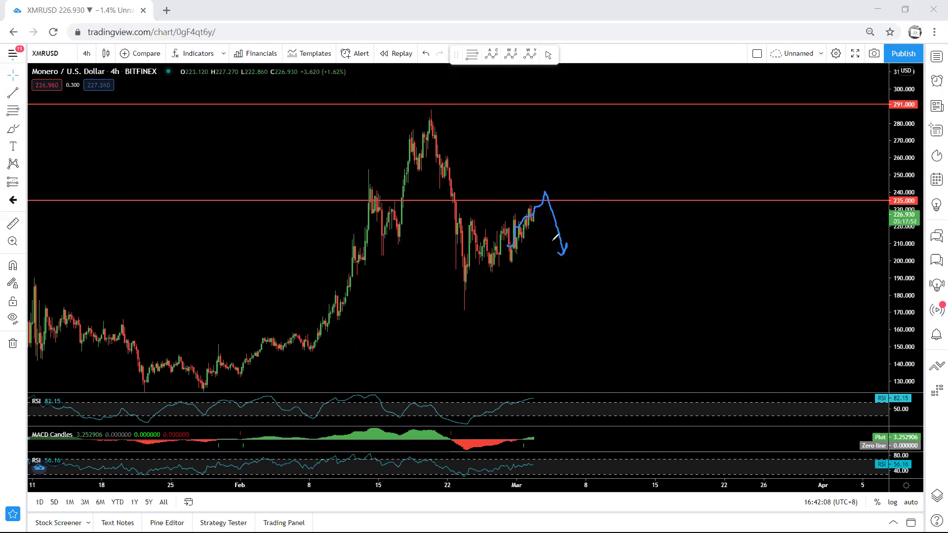
pyautogui.click(603, 73)
pyautogui.moveTo(528, 215)
pyautogui.mouseDown()
pyautogui.moveTo(545, 196)
pyautogui.moveTo(562, 220)
pyautogui.moveTo(578, 221)
pyautogui.moveTo(569, 202)
pyautogui.moveTo(579, 208)
pyautogui.moveTo(580, 225)
pyautogui.moveTo(571, 229)
pyautogui.moveTo(602, 161)
pyautogui.mouseUp()
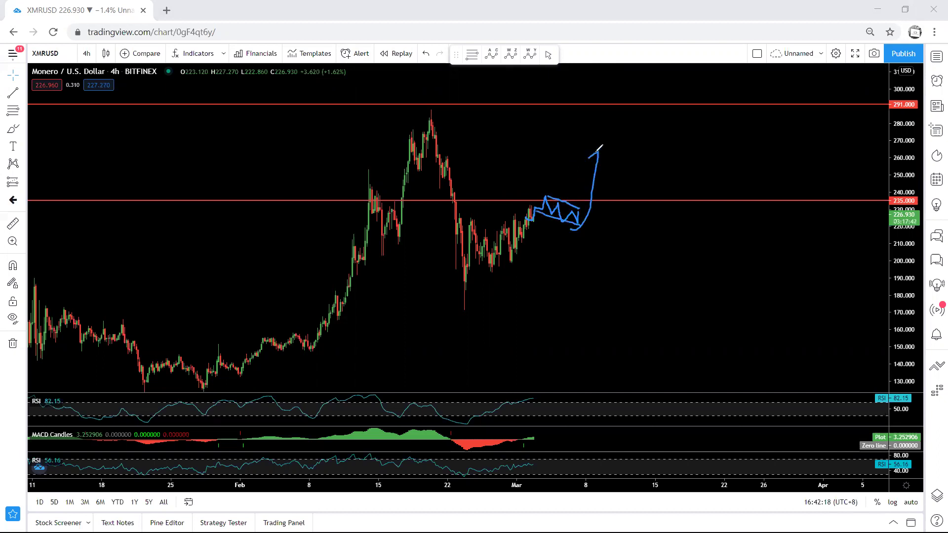
pyautogui.click(599, 65)
# Sketch a steady zigzag climb through the 235 line to about 248, and clear it.
pyautogui.moveTo(513, 238); pyautogui.dragTo(555, 179)
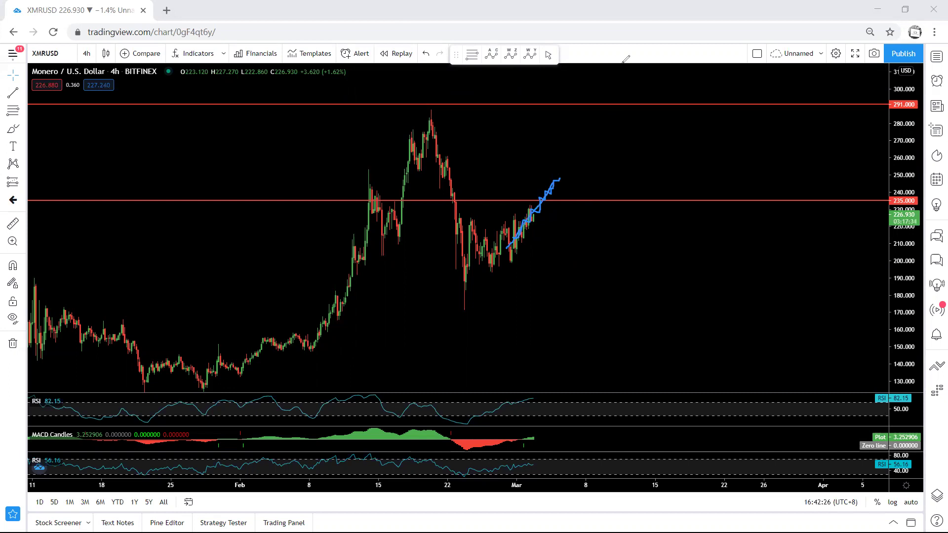
pyautogui.press('Delete')
# Switch the chart to the 1-hour interval, stretch the price scale and recentre the candles below the 235 line.
pyautogui.click(87, 54)
pyautogui.click(99, 217)
pyautogui.doubleClick(901, 296)
pyautogui.moveTo(902, 296); pyautogui.dragTo(901, 249)
pyautogui.moveTo(621, 318); pyautogui.dragTo(691, 267)
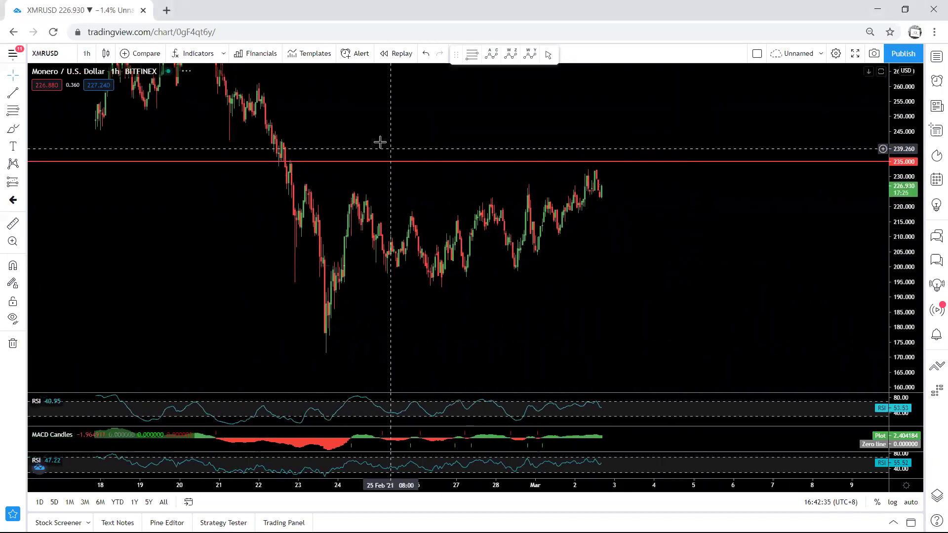
# Sketch two rising curves from the 28 February low through the 235 line to about 244, and clear them.
pyautogui.hotkey('ctrl', 'shift', '3')
pyautogui.moveTo(496, 261)
pyautogui.mouseDown()
pyautogui.moveTo(608, 212)
pyautogui.moveTo(651, 134)
pyautogui.mouseUp()
pyautogui.moveTo(565, 212); pyautogui.dragTo(640, 148)
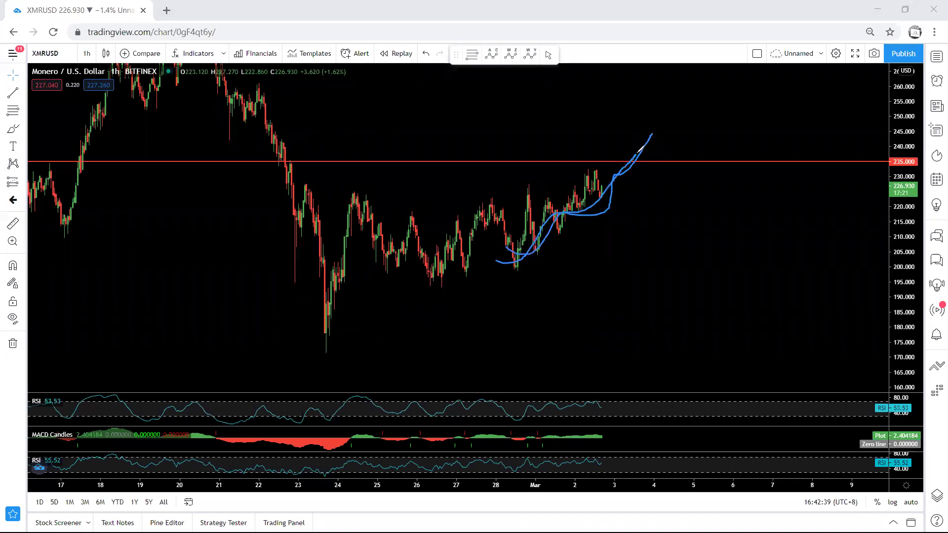
pyautogui.hotkey('ctrl', 'shift', '6')
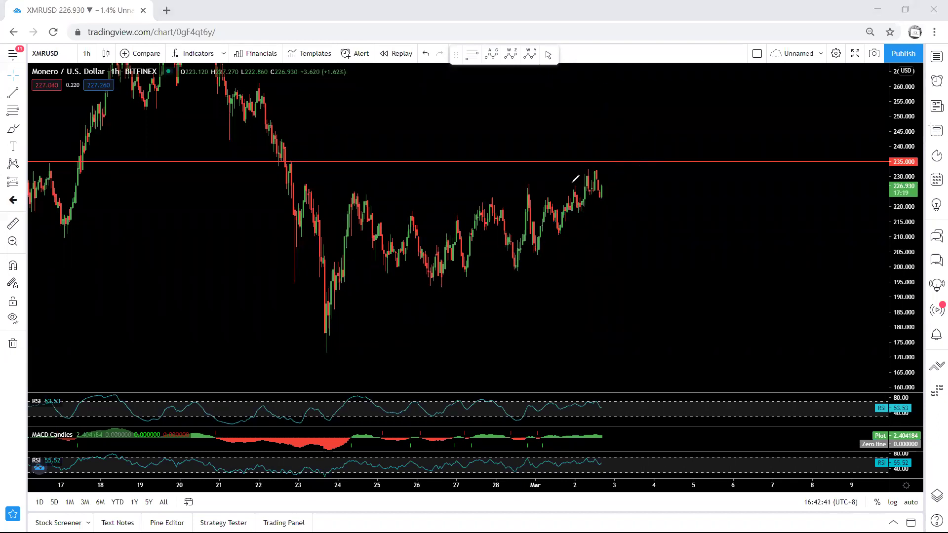
# Mark the swing highs of 1 and 2 March and sketch a curve rising to the latest high and dropping to about 204.
pyautogui.moveTo(542, 199); pyautogui.dragTo(573, 186)
pyautogui.moveTo(481, 263)
pyautogui.mouseDown()
pyautogui.moveTo(508, 252)
pyautogui.moveTo(598, 169)
pyautogui.moveTo(621, 253)
pyautogui.mouseUp()
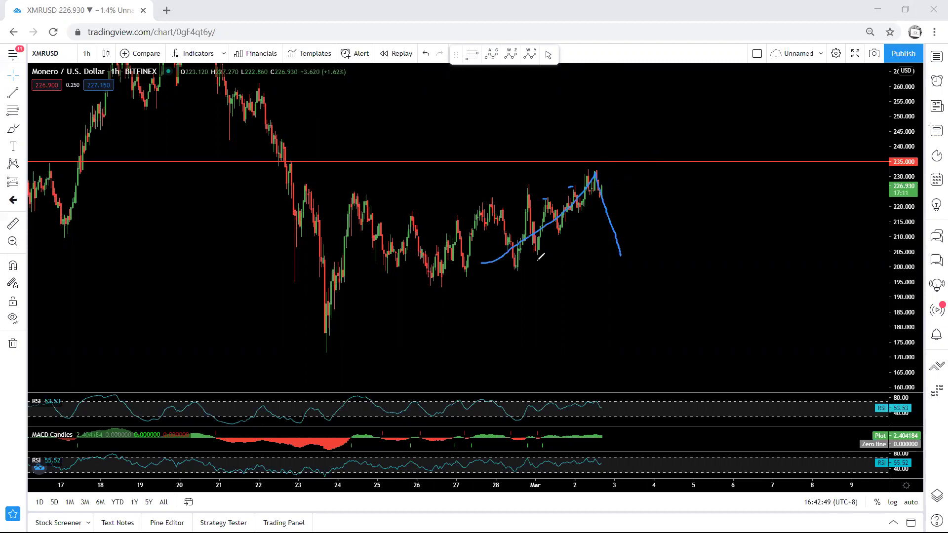
# Underline the 26 February low, sketch a rise through the 235 line ahead of the latest candles, and clear all sketches.
pyautogui.moveTo(425, 287); pyautogui.dragTo(454, 289)
pyautogui.moveTo(610, 284)
pyautogui.mouseDown()
pyautogui.moveTo(734, 95)
pyautogui.moveTo(752, 129)
pyautogui.mouseUp()
pyautogui.press('Delete')
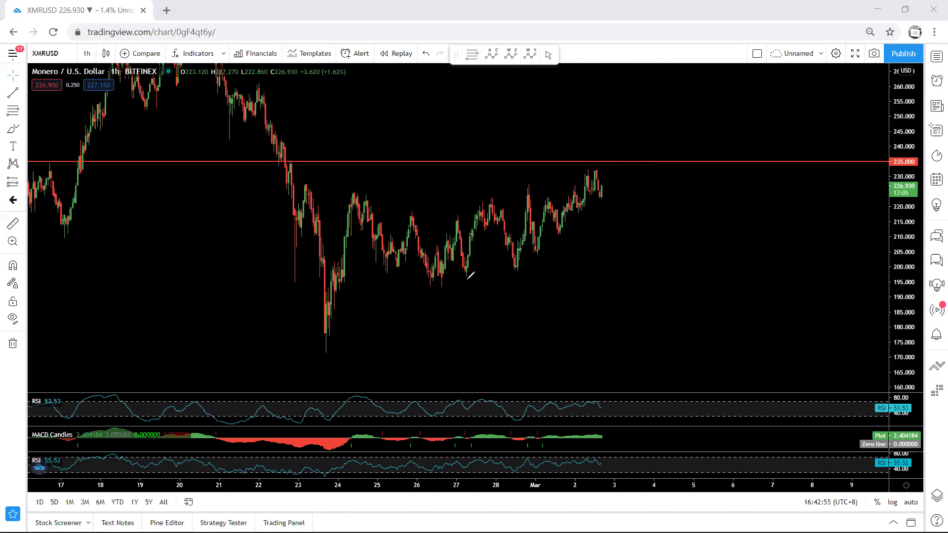
# Underline the rising swing lows of 26 to 28 February, sketch a stepped curve up to about 230, and clear the sketches.
pyautogui.moveTo(463, 279); pyautogui.dragTo(474, 278)
pyautogui.moveTo(508, 273); pyautogui.dragTo(513, 274)
pyautogui.moveTo(425, 289)
pyautogui.mouseDown()
pyautogui.moveTo(448, 289)
pyautogui.moveTo(435, 288)
pyautogui.moveTo(608, 177)
pyautogui.mouseUp()
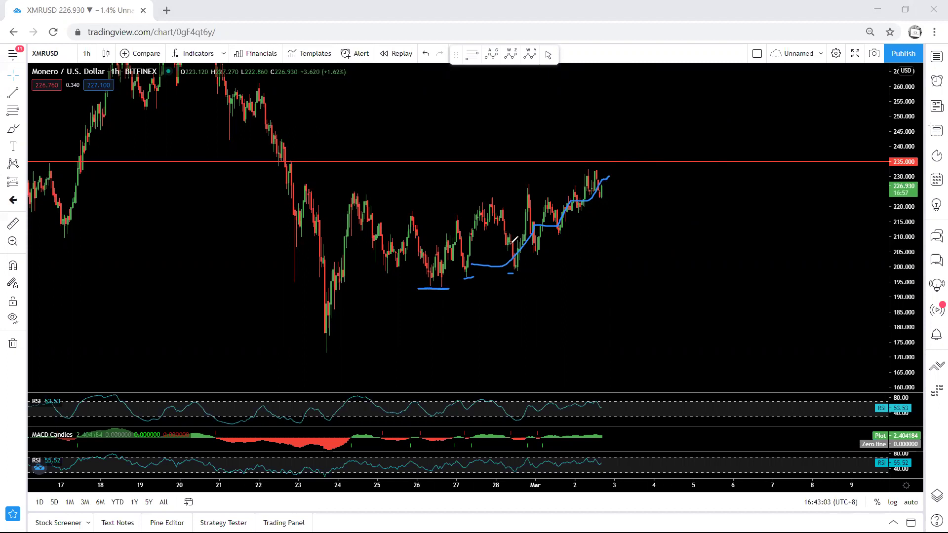
pyautogui.moveTo(481, 258)
pyautogui.mouseDown()
pyautogui.moveTo(548, 232)
pyautogui.moveTo(595, 181)
pyautogui.moveTo(630, 280)
pyautogui.moveTo(634, 262)
pyautogui.moveTo(631, 284)
pyautogui.mouseUp()
pyautogui.hotkey('ctrl', 'z')
# Sketch a small falling channel with a zigzag from the latest high to about 218, and clear it.
pyautogui.moveTo(588, 179)
pyautogui.mouseDown()
pyautogui.moveTo(594, 198)
pyautogui.moveTo(611, 173)
pyautogui.moveTo(627, 200)
pyautogui.moveTo(632, 187)
pyautogui.moveTo(648, 186)
pyautogui.mouseUp()
pyautogui.moveTo(585, 197); pyautogui.dragTo(628, 213)
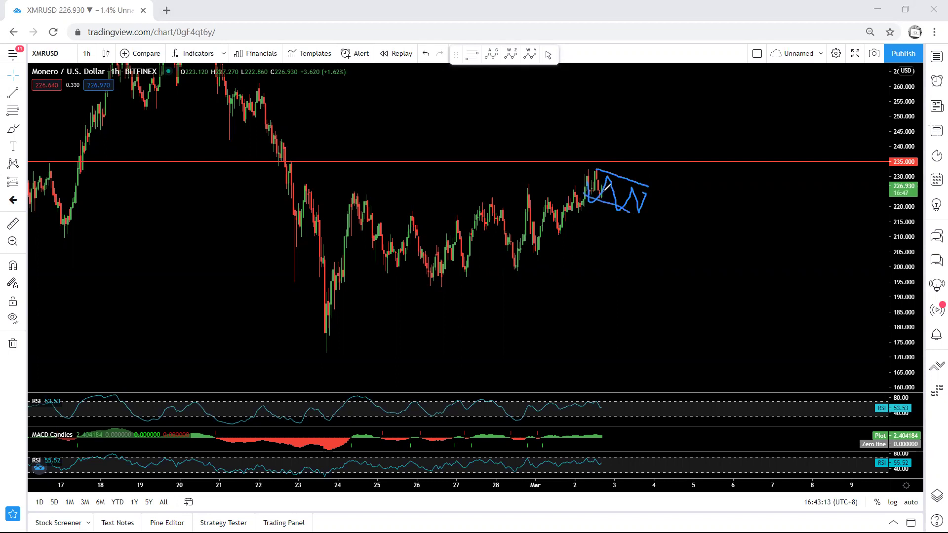
pyautogui.moveTo(699, 172)
pyautogui.mouseDown()
pyautogui.moveTo(656, 191)
pyautogui.moveTo(660, 197)
pyautogui.mouseUp()
pyautogui.press('Delete')
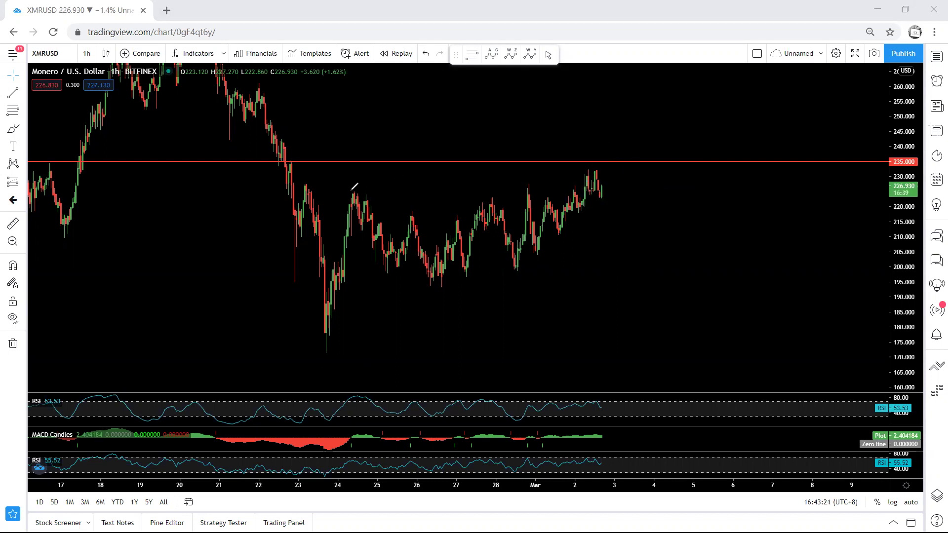
# Mark the 24 February and 2 March highs, link them with an arrow, and sketch a drop from the latest high to about 200.
pyautogui.moveTo(347, 193); pyautogui.dragTo(366, 192)
pyautogui.moveTo(581, 170); pyautogui.dragTo(594, 169)
pyautogui.moveTo(586, 170)
pyautogui.mouseDown()
pyautogui.moveTo(359, 189)
pyautogui.moveTo(431, 190)
pyautogui.mouseUp()
pyautogui.moveTo(582, 168)
pyautogui.mouseDown()
pyautogui.moveTo(595, 174)
pyautogui.moveTo(623, 245)
pyautogui.moveTo(610, 258)
pyautogui.mouseUp()
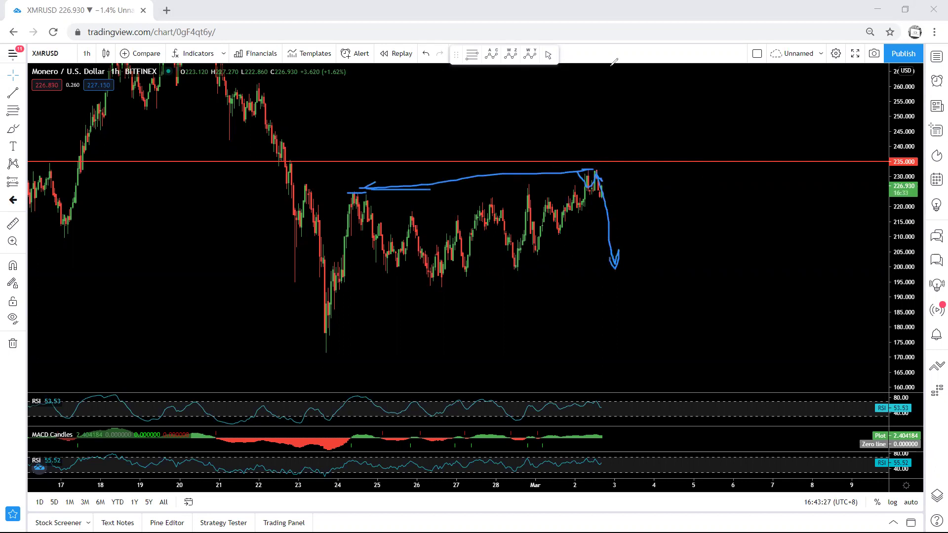
# Sketch a breakout through the 235 line with a small flag at about 240 to 247 and a rise to about 260, and clear it.
pyautogui.moveTo(578, 193)
pyautogui.mouseDown()
pyautogui.moveTo(596, 179)
pyautogui.moveTo(667, 223)
pyautogui.moveTo(702, 123)
pyautogui.moveTo(710, 127)
pyautogui.mouseUp()
pyautogui.moveTo(584, 165)
pyautogui.mouseDown()
pyautogui.moveTo(604, 195)
pyautogui.moveTo(589, 167)
pyautogui.moveTo(602, 192)
pyautogui.moveTo(610, 149)
pyautogui.moveTo(632, 136)
pyautogui.moveTo(664, 88)
pyautogui.moveTo(672, 100)
pyautogui.mouseUp()
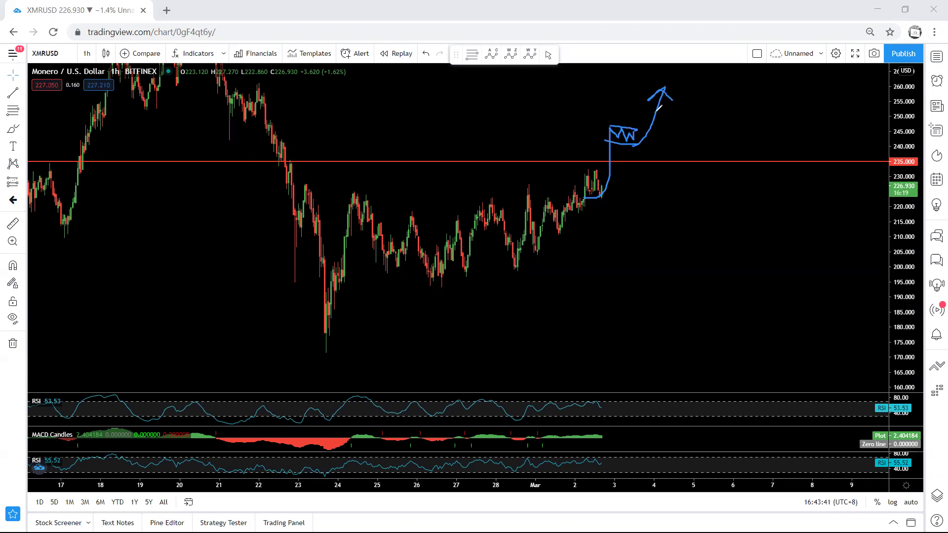
pyautogui.moveTo(587, 183); pyautogui.dragTo(432, 248)
pyautogui.hotkey('ctrl', 'shift', '7')
# Sketch a stepped curve rising from about 199 near the 26 February low to about 230 at the latest high.
pyautogui.moveTo(440, 269)
pyautogui.mouseDown()
pyautogui.moveTo(572, 208)
pyautogui.moveTo(611, 177)
pyautogui.mouseUp()
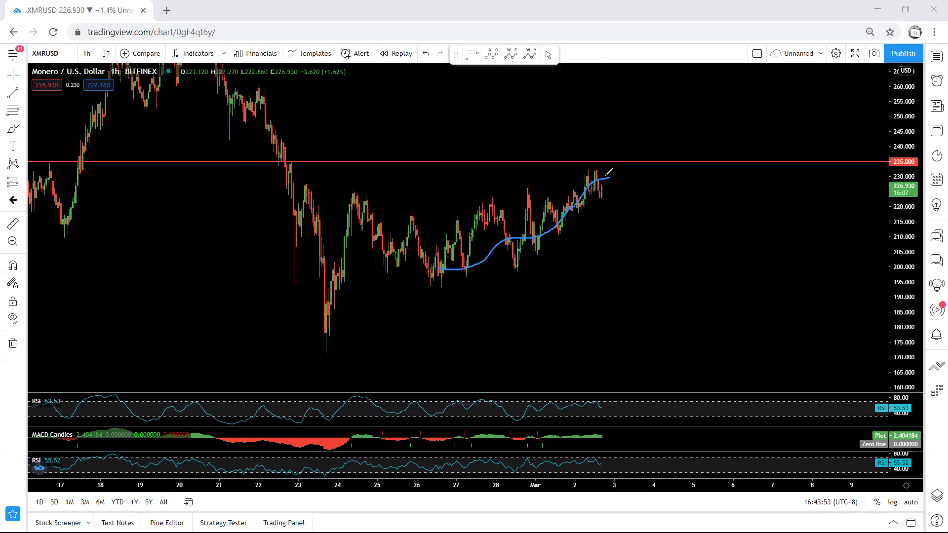